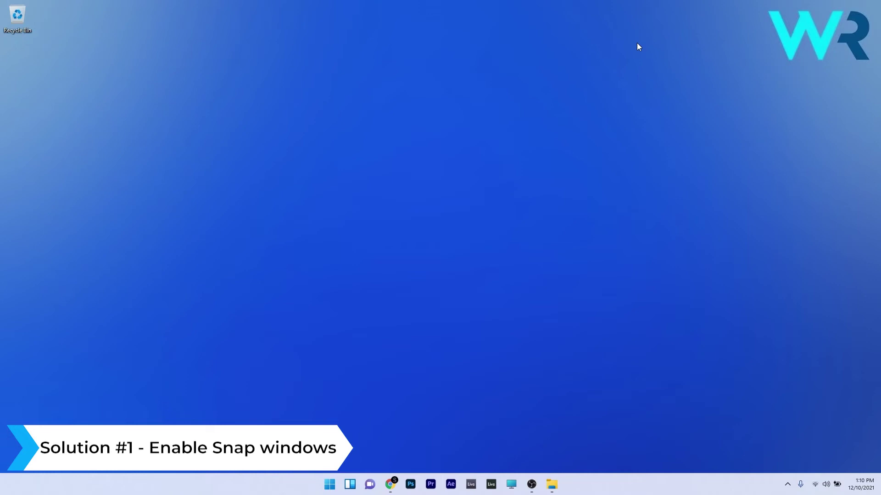
Confirm Snap windows is On under System > Multitasking with all snap options enabled.
click(330, 485)
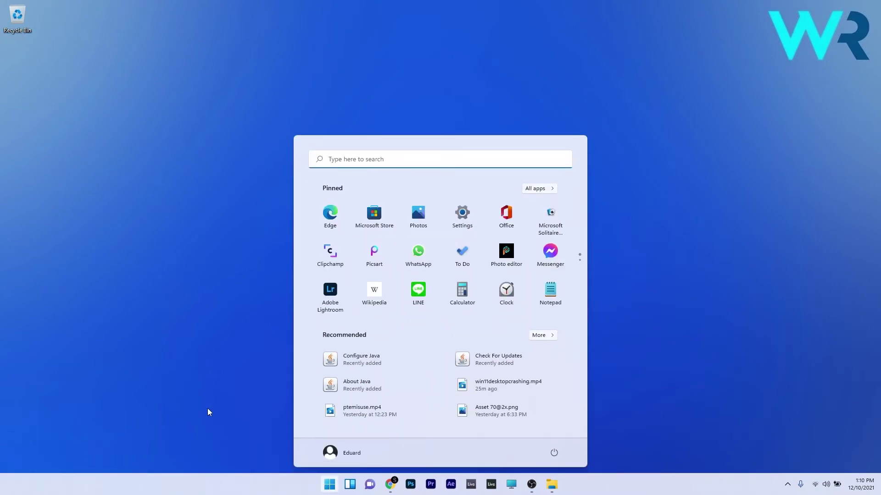
click(466, 224)
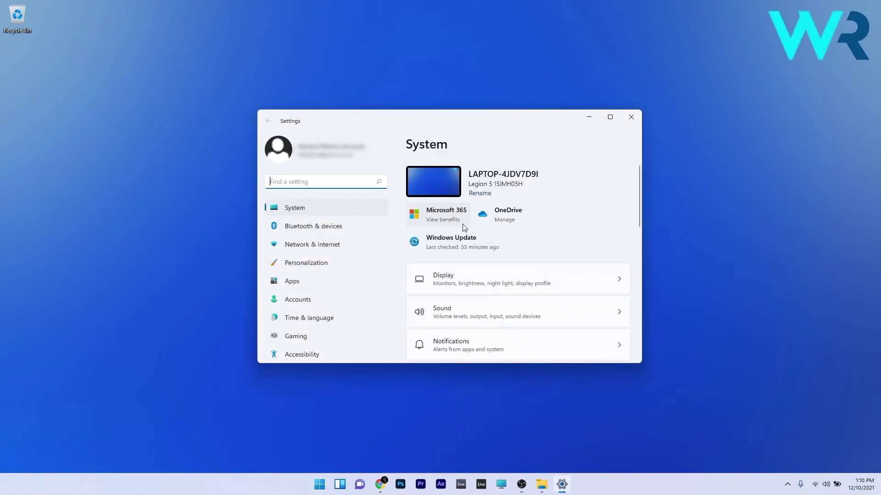
click(309, 209)
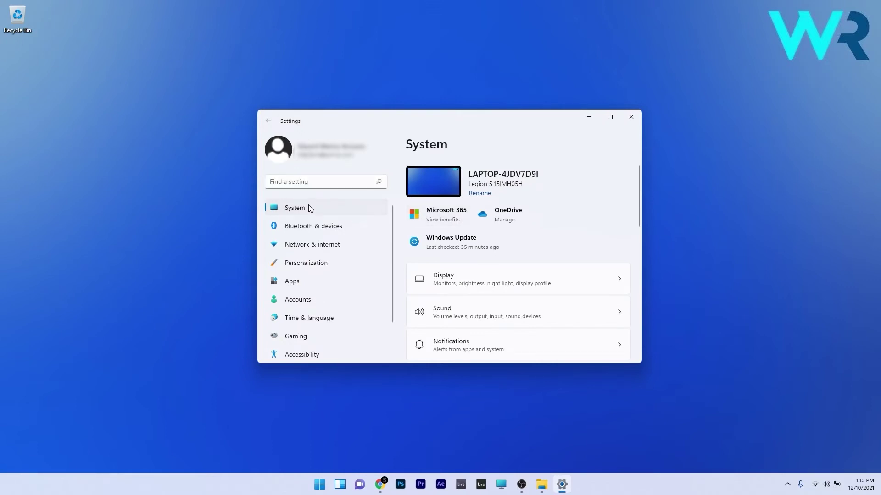
scroll(550, 244, down, 2)
scroll(551, 244, down, 3)
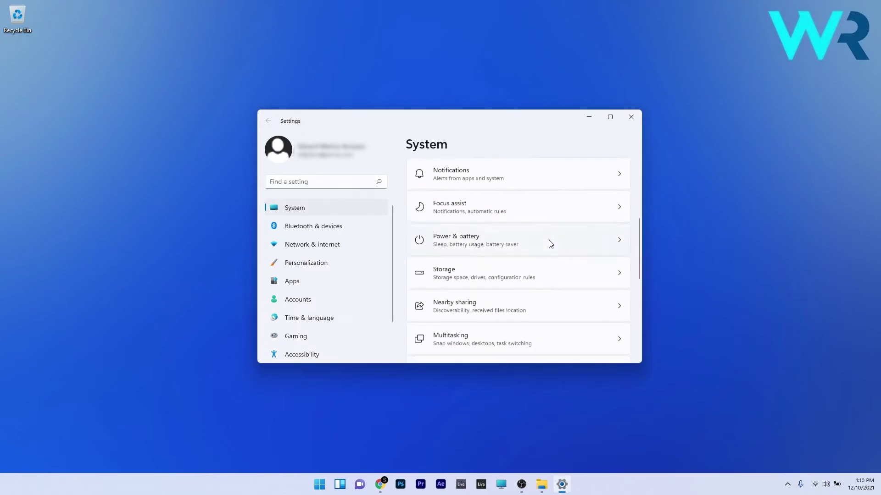
scroll(551, 244, down, 2)
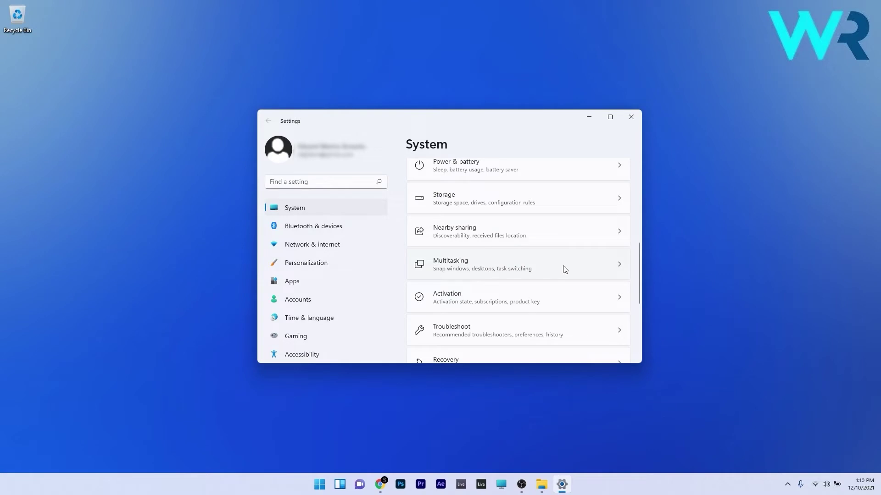
click(580, 269)
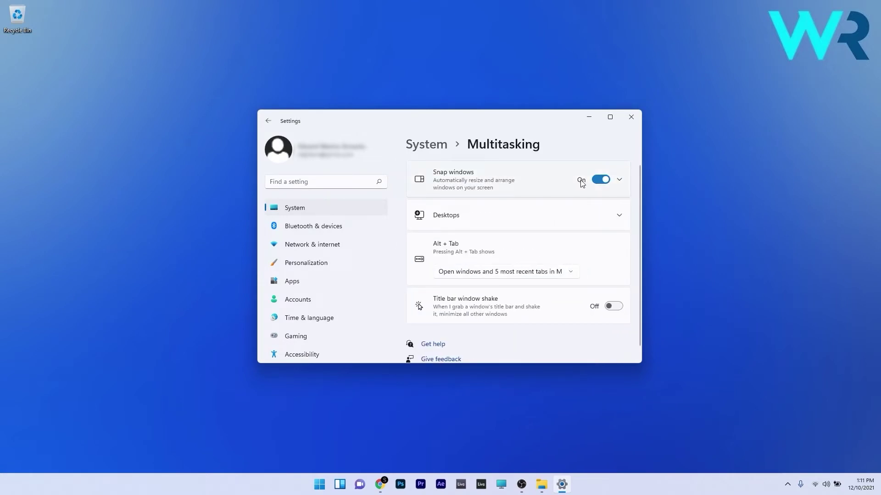
click(614, 181)
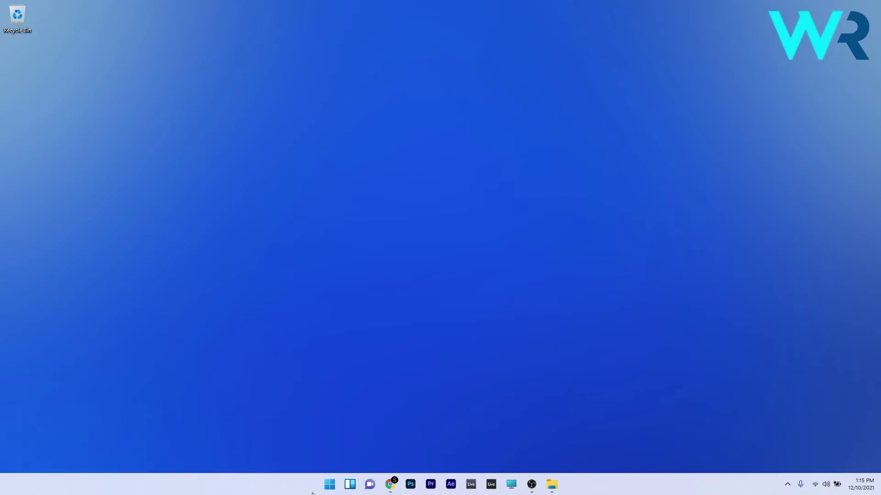
Launch Task Manager from the Start right-click menu and show the Details process list.
right_click(330, 488)
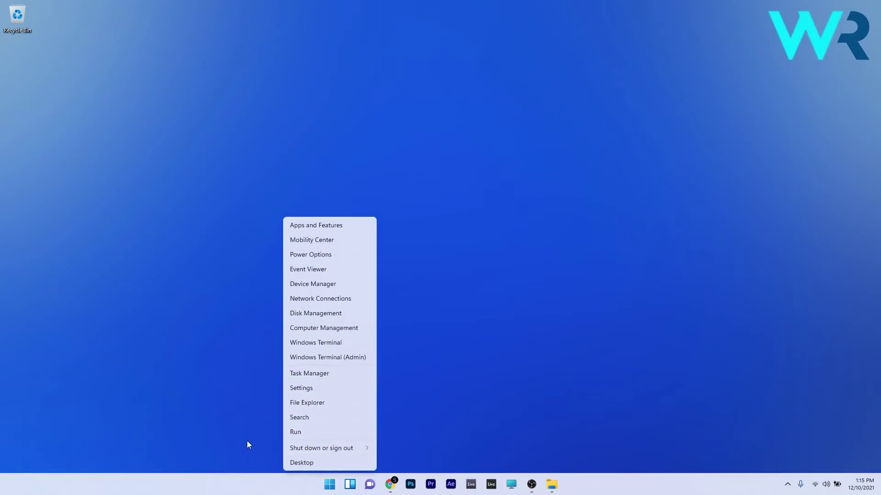
click(343, 374)
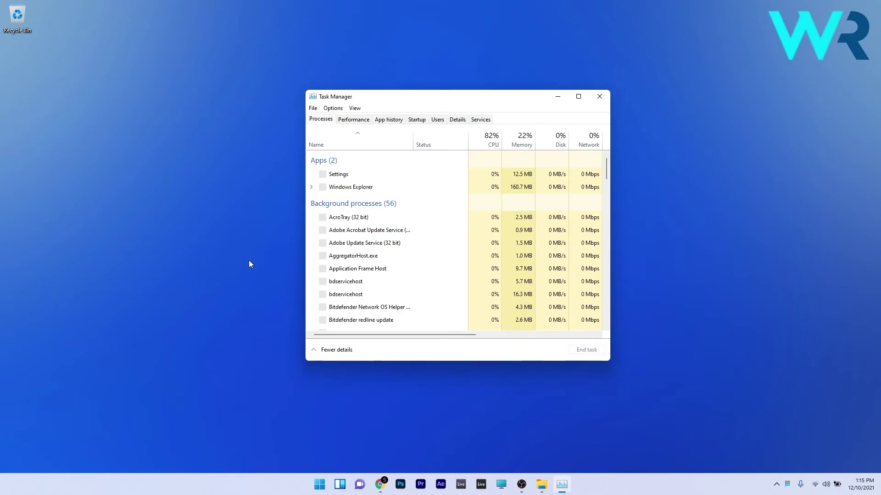
click(461, 124)
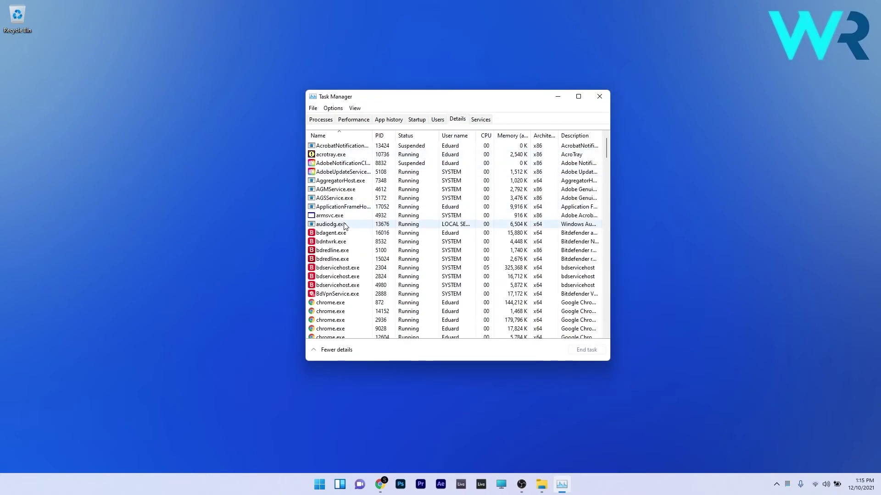
scroll(356, 227, down, 5)
scroll(356, 226, down, 5)
scroll(355, 227, down, 5)
scroll(356, 226, down, 5)
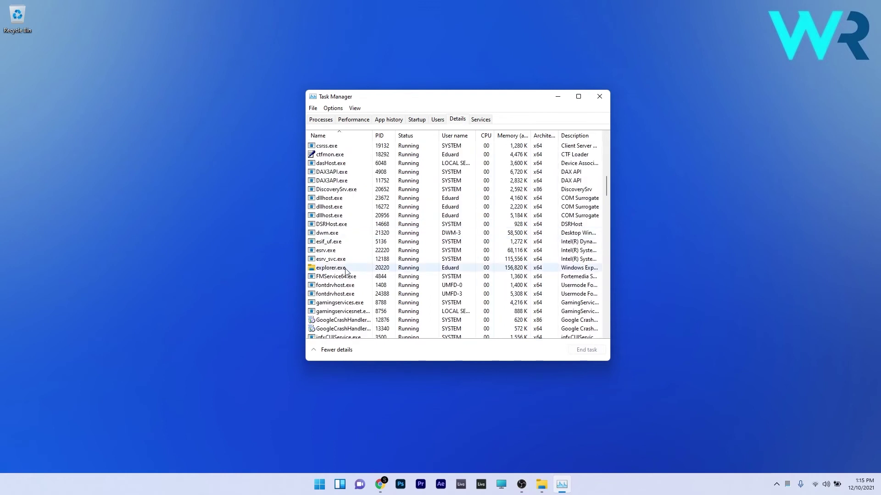
Locate and select the explorer.exe process and bring up its actions.
click(340, 268)
right_click(340, 273)
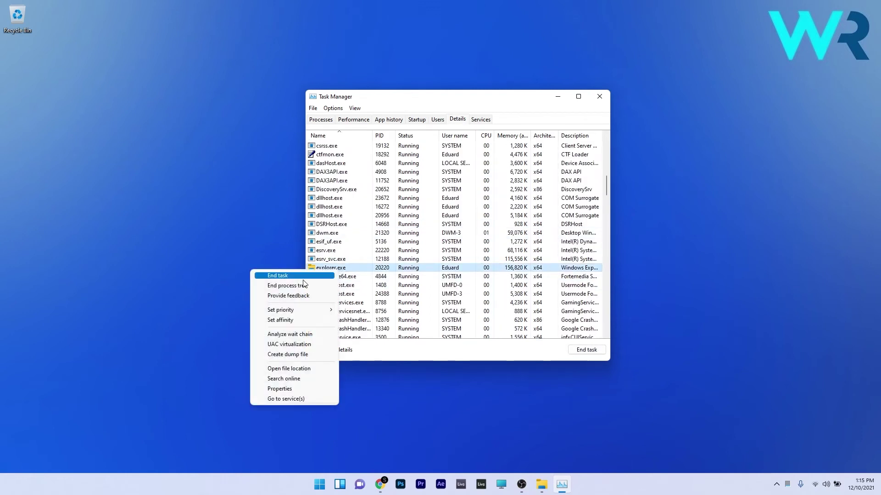
click(394, 105)
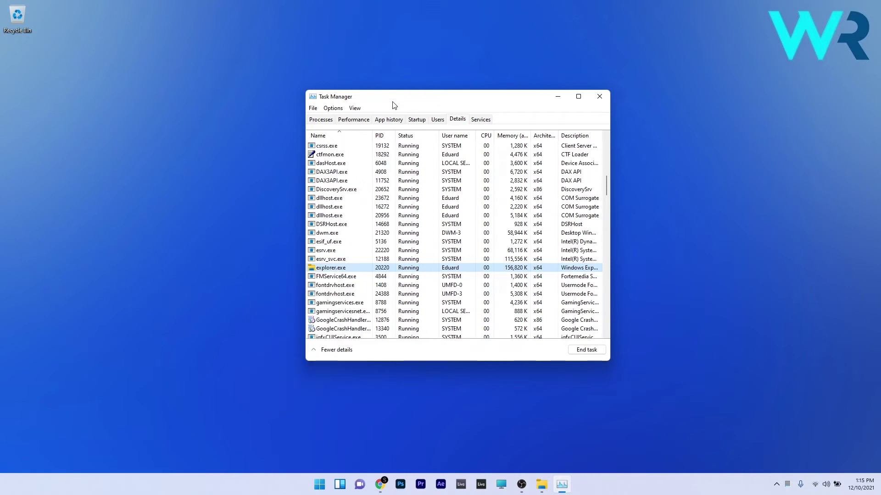
Run 'explorer' as a new task from File > Run new task to restart Windows Explorer.
click(313, 108)
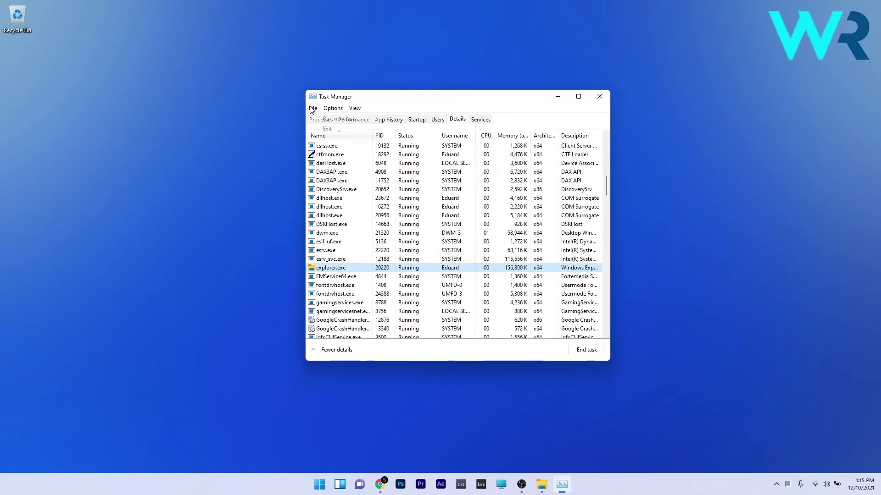
click(360, 121)
text(explorer)
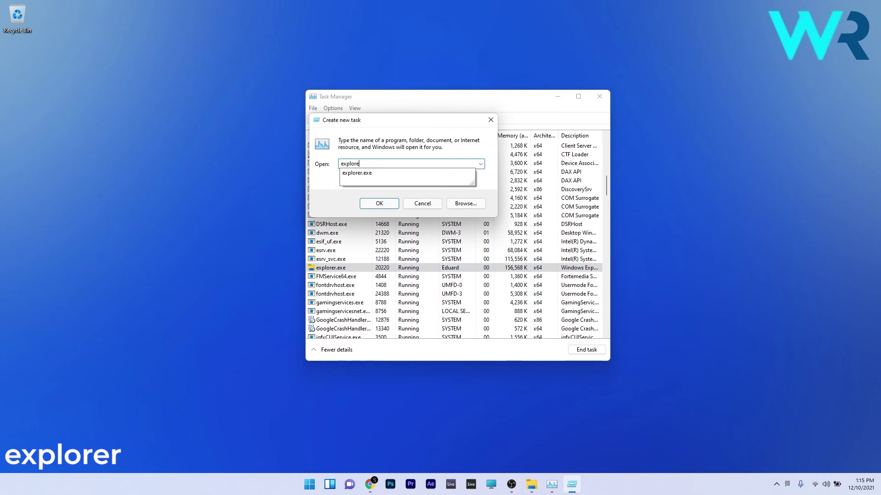
click(379, 204)
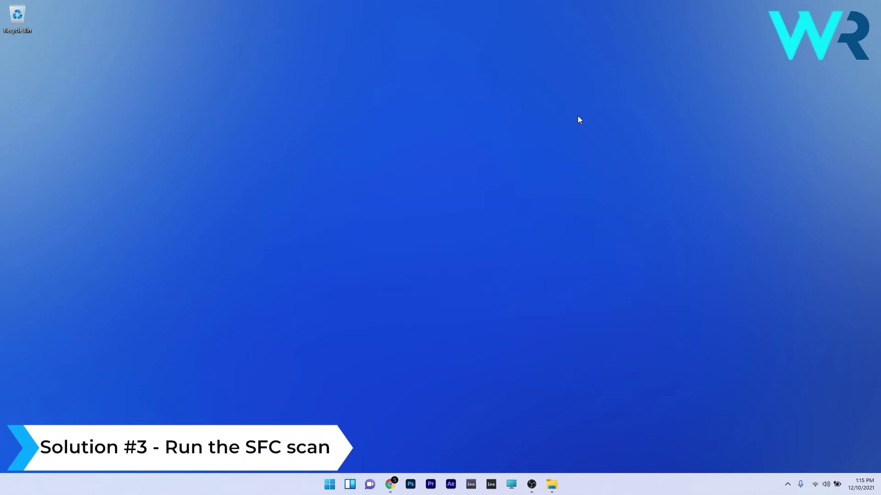
Start an administrator Command Prompt from Start search and run sfc /scannow.
click(328, 485)
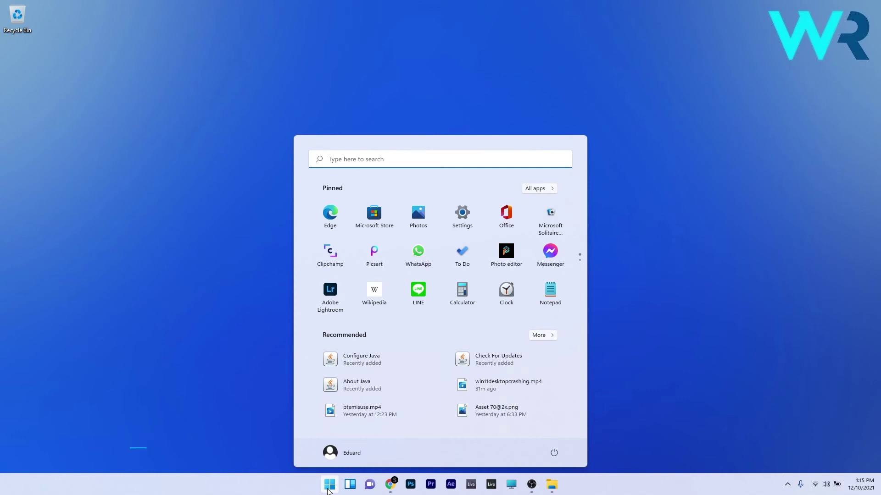
text(cmd)
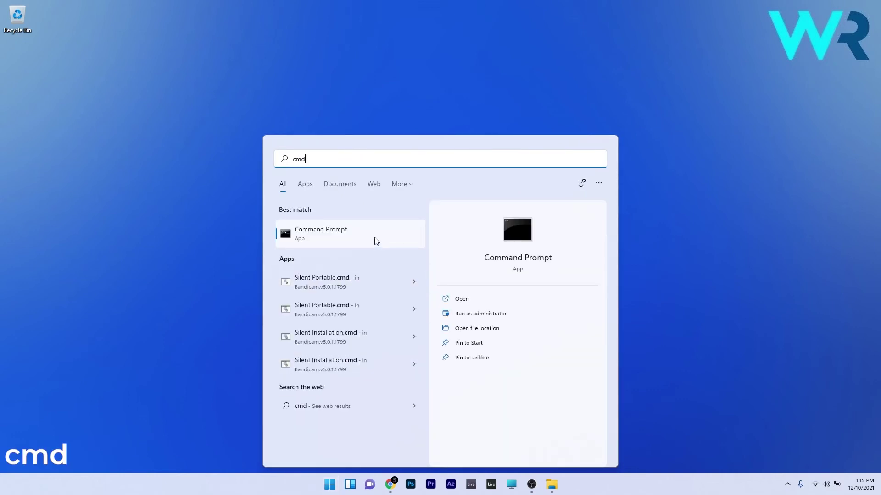
right_click(374, 240)
click(396, 251)
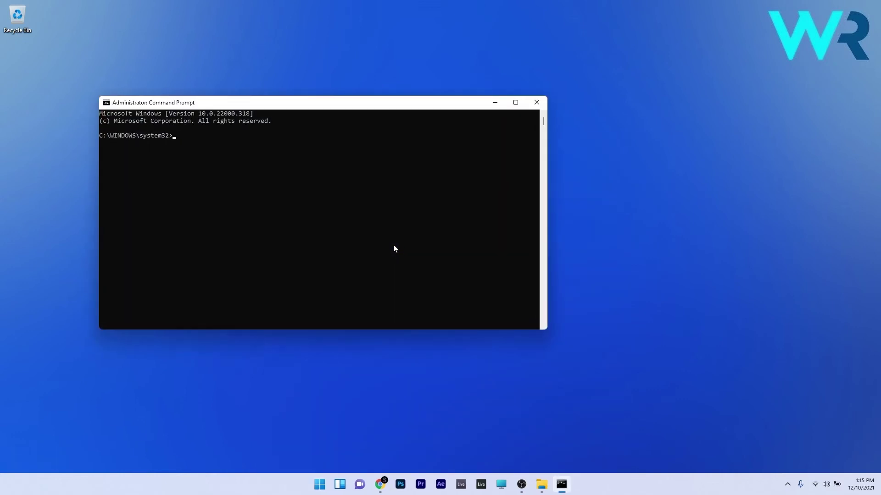
drag(311, 108, 436, 102)
text(sfc)
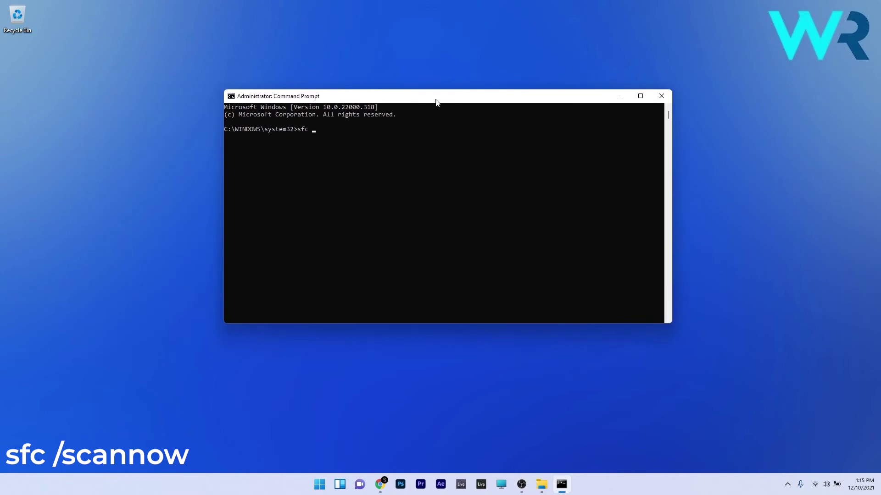
text(/scannow)
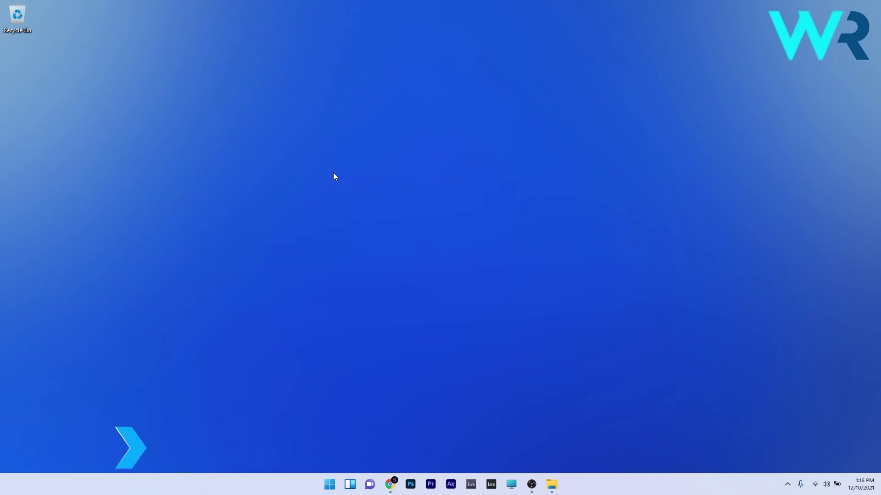
Reach Display settings from the desktop and list the scale sizes from 100% to 175%.
right_click(314, 160)
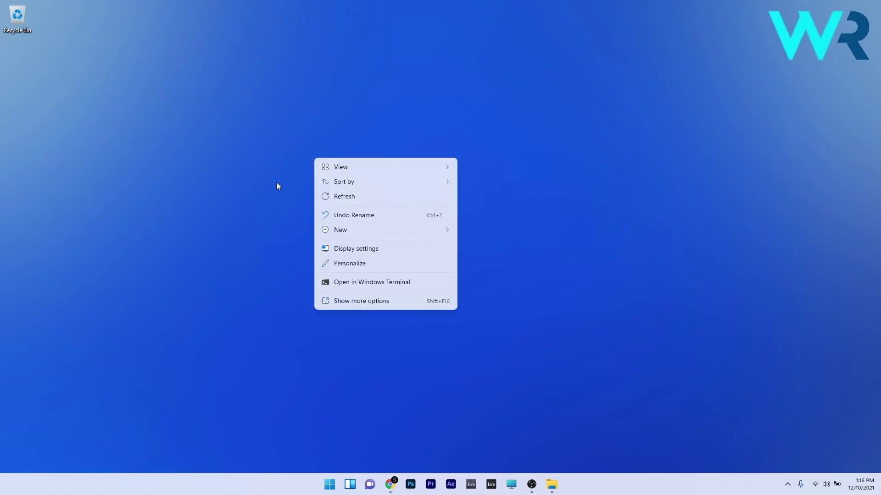
click(399, 250)
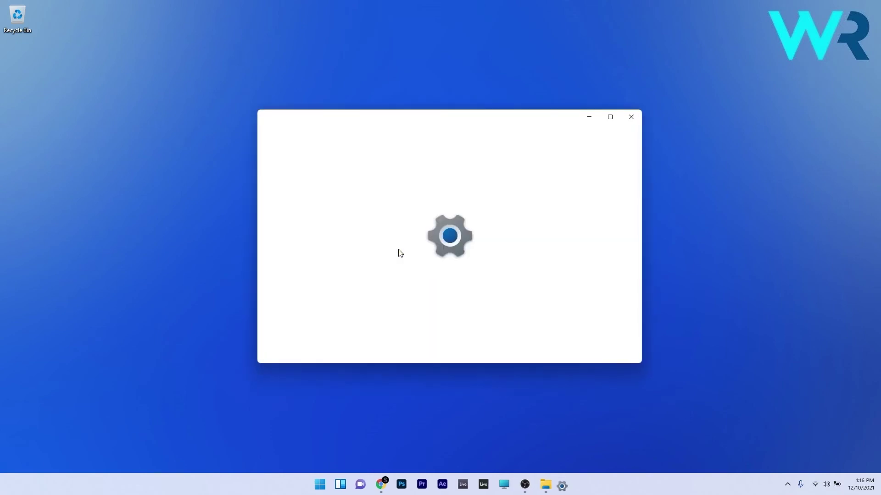
scroll(547, 259, down, 1)
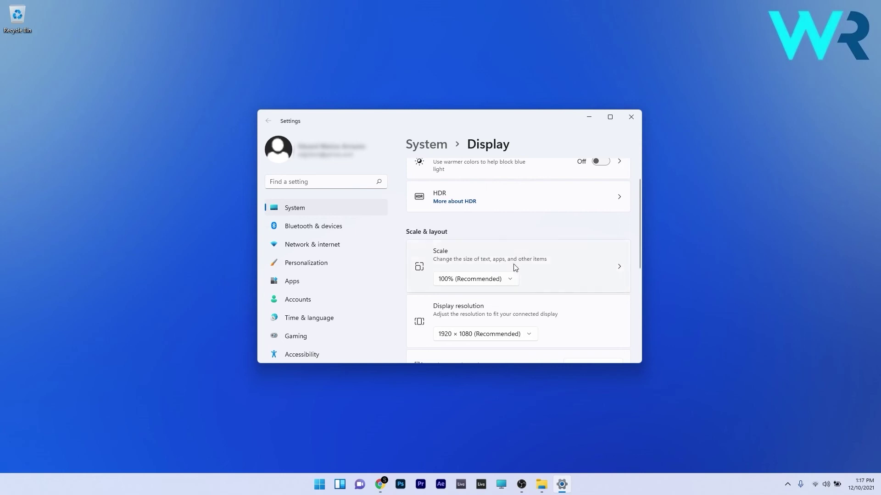
click(510, 280)
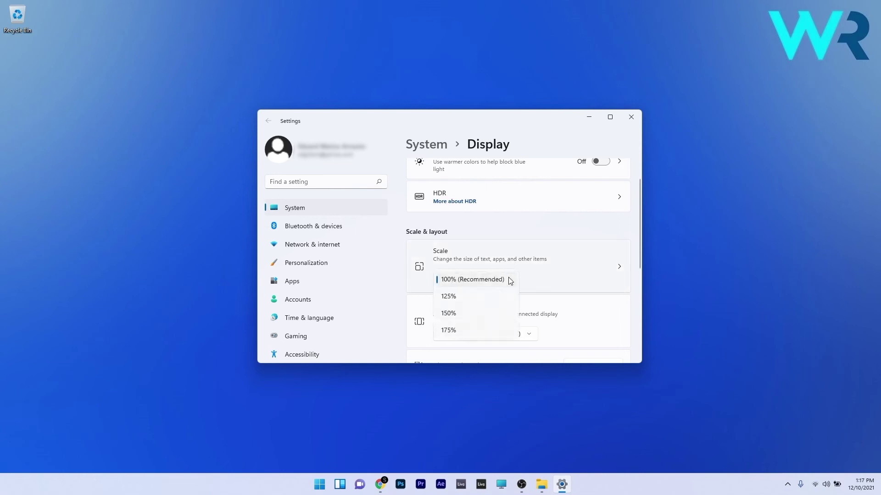